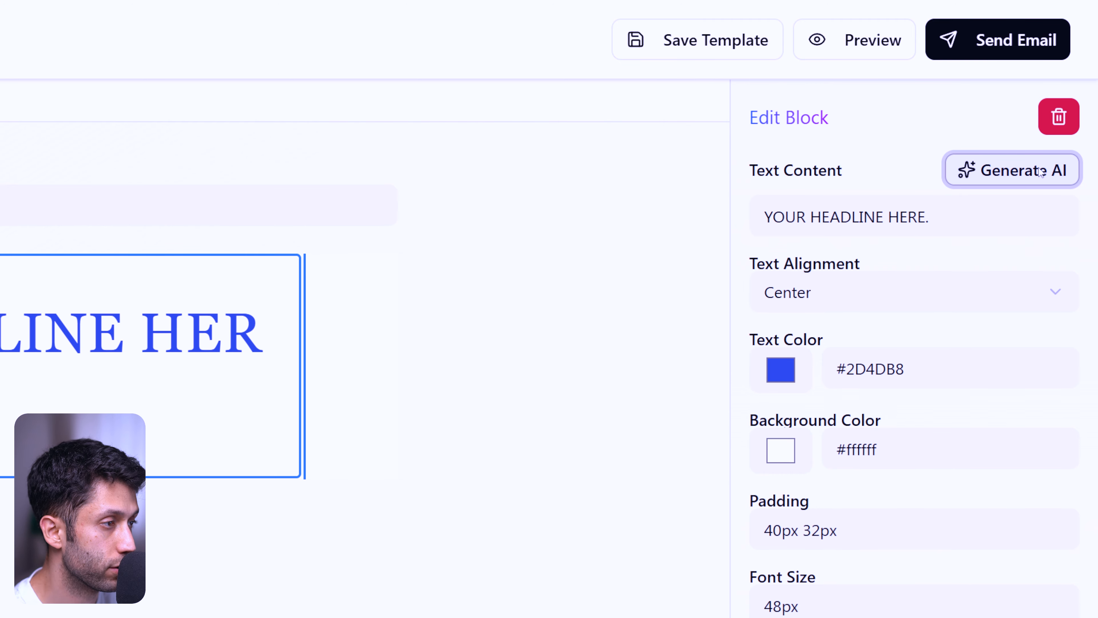
# - Generate the header's text with AI from the prompt "I want a headline that invite users to buy my product"
pyautogui.click(1040, 171)
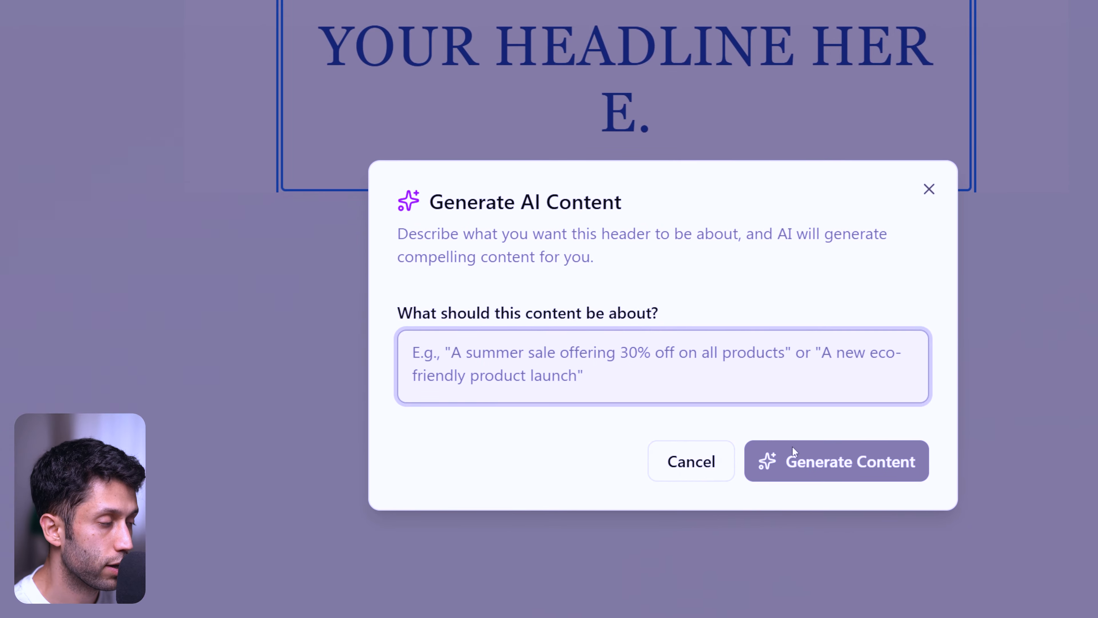
pyautogui.click(793, 446)
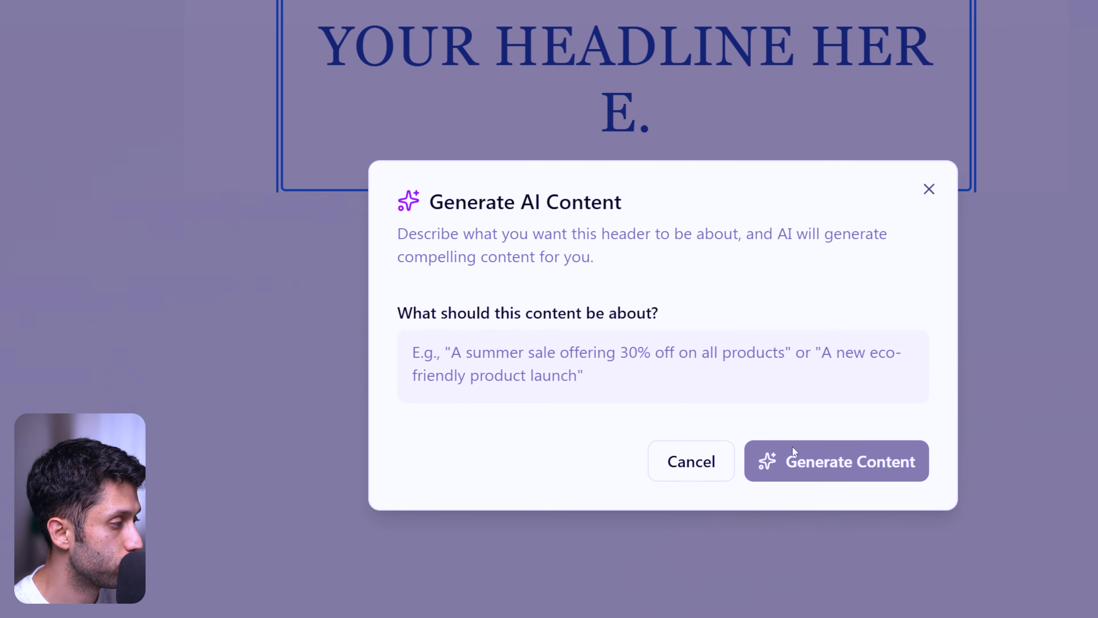
pyautogui.click(775, 388)
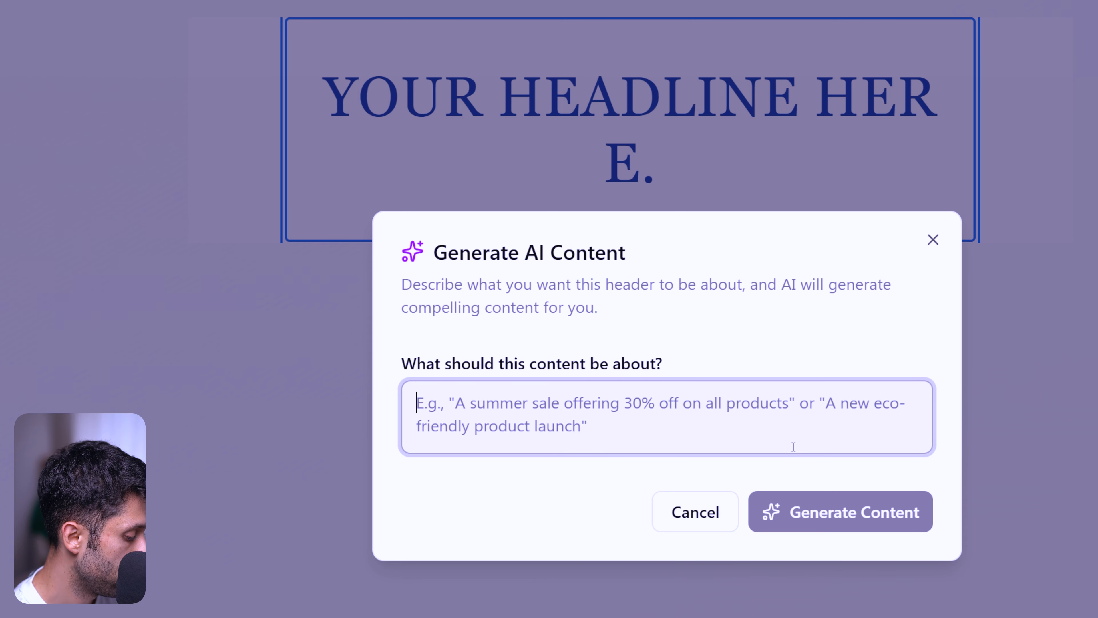
pyautogui.write('I want a')
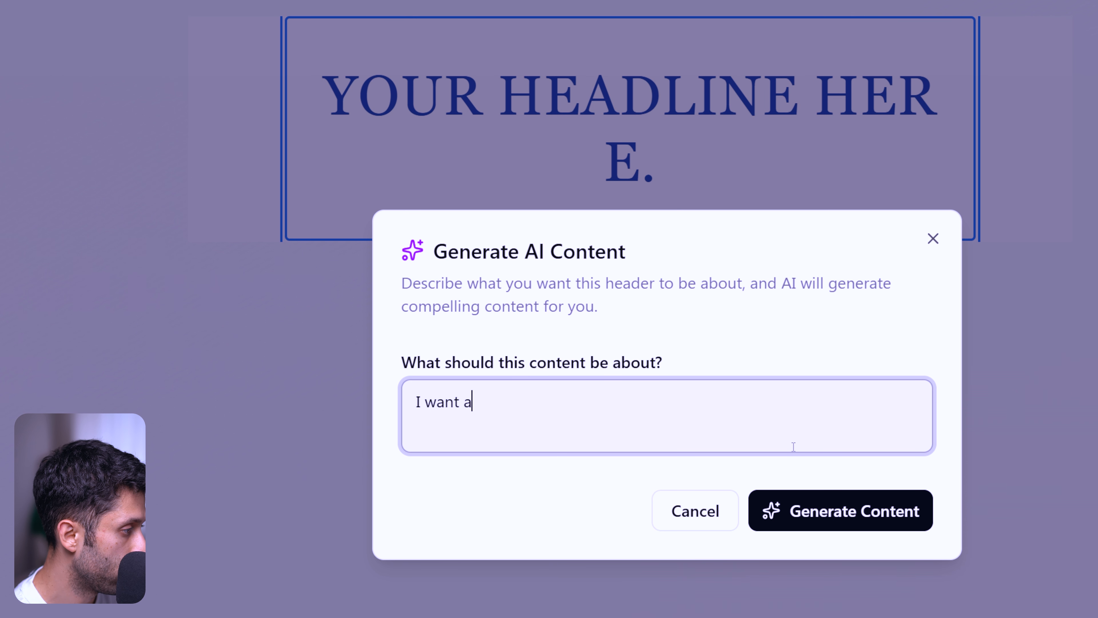
pyautogui.write(' headline ')
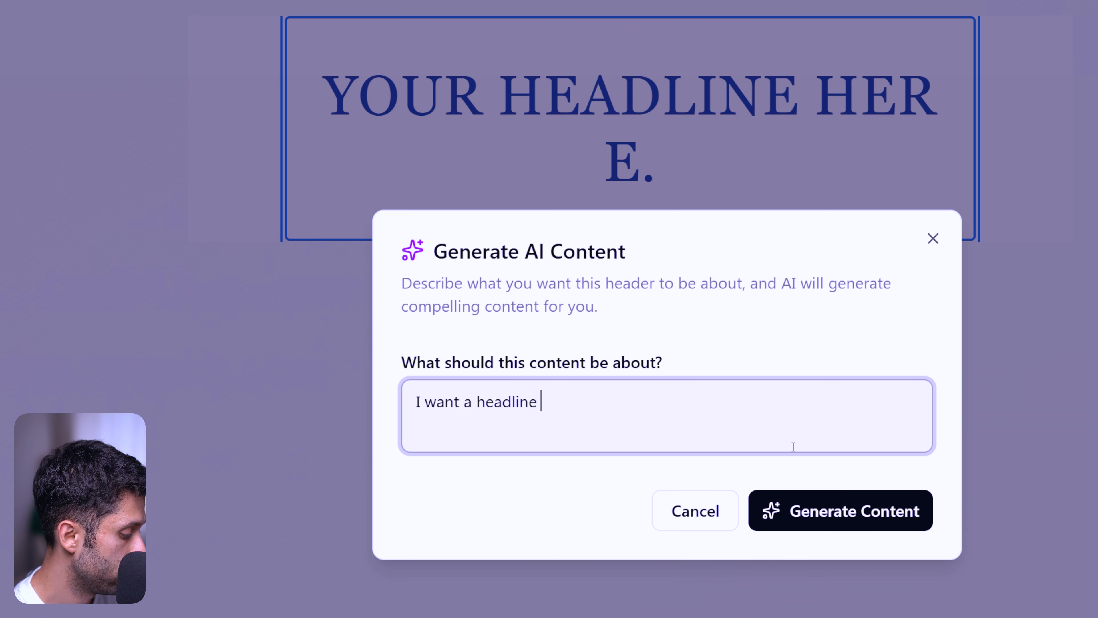
pyautogui.write('that invite users to ')
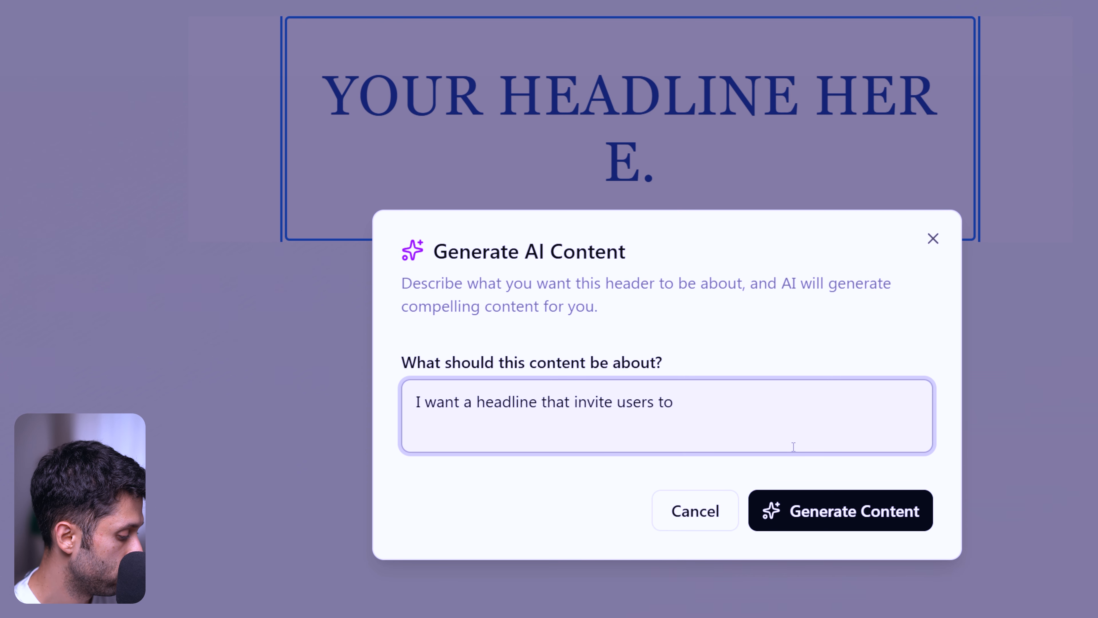
pyautogui.write('buy my produc')
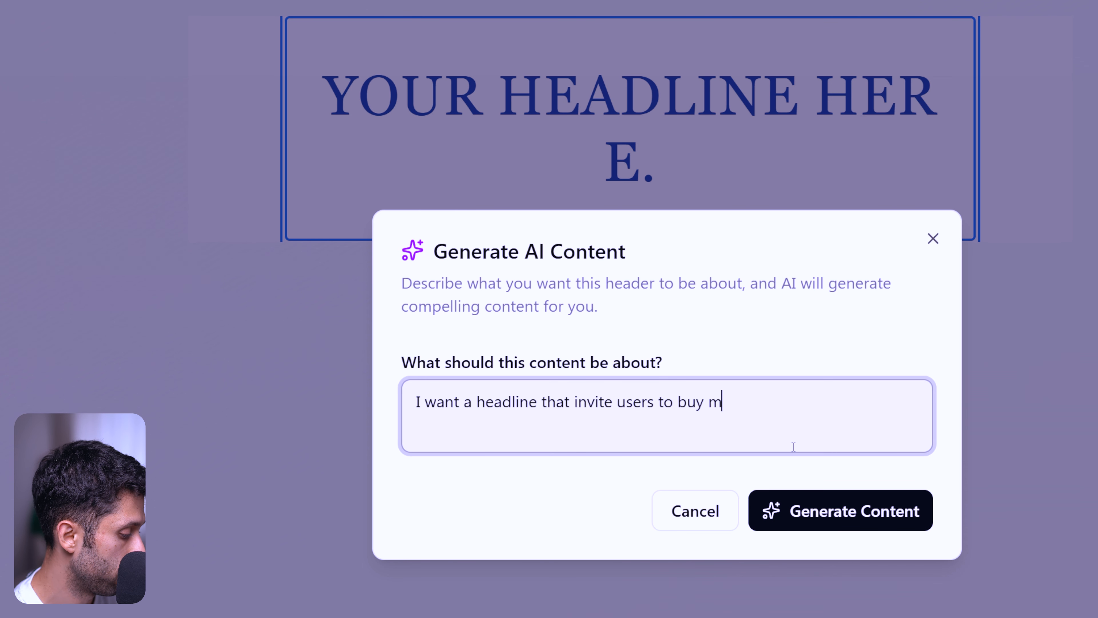
pyautogui.write('t')
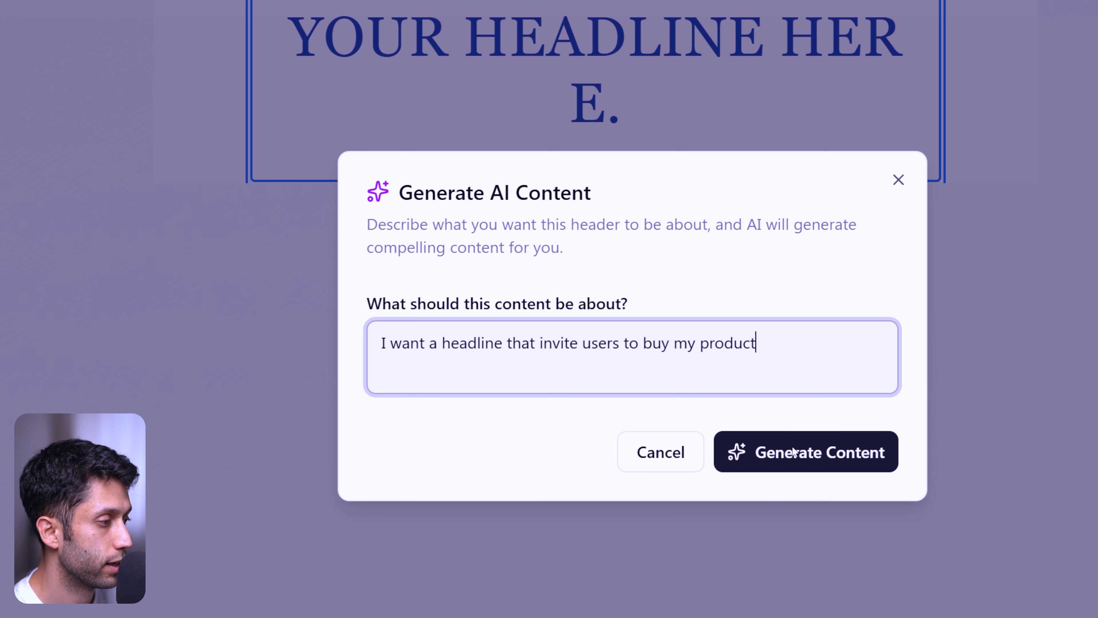
pyautogui.click(794, 451)
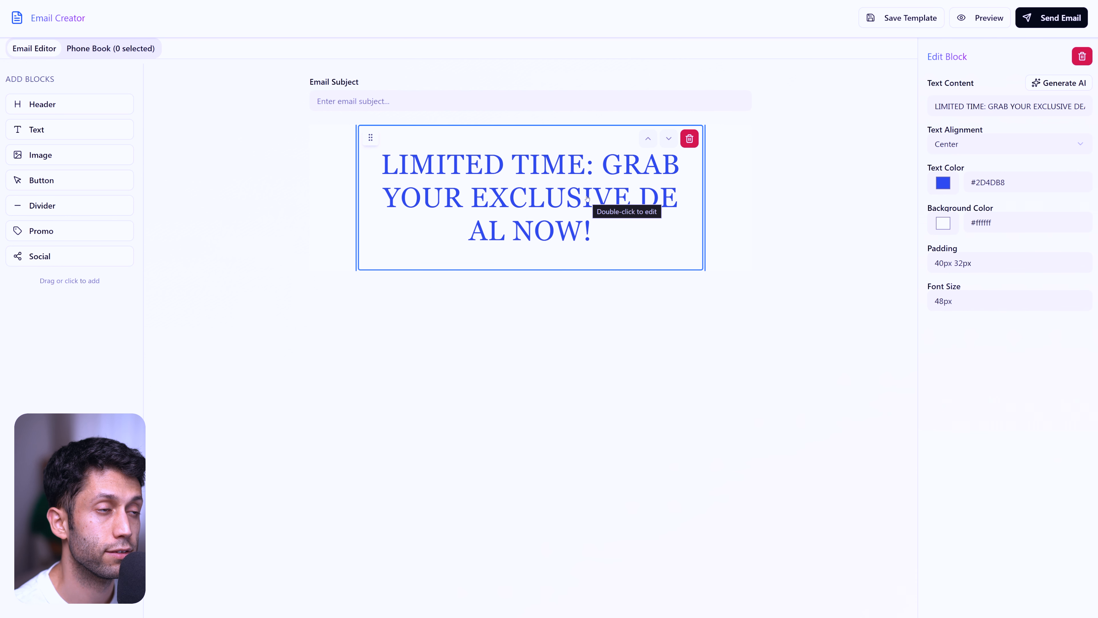
# - Add a Text block below the header and generate its content with AI from "Make a convincing text to invite users use our service"
pyautogui.moveTo(36, 130); pyautogui.dragTo(441, 266)
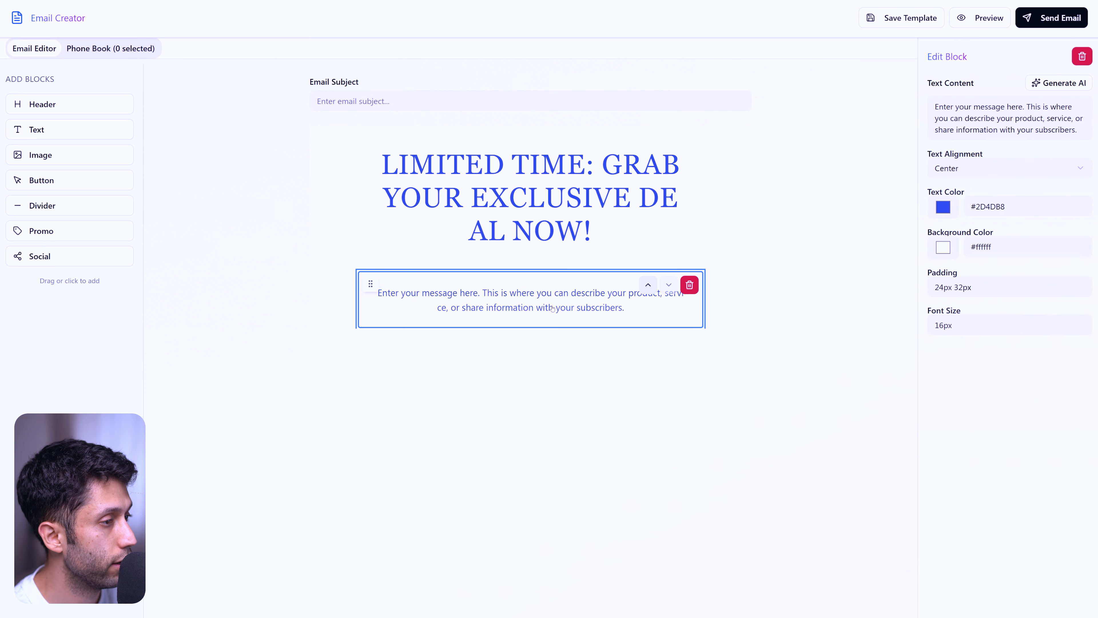
pyautogui.click(1042, 88)
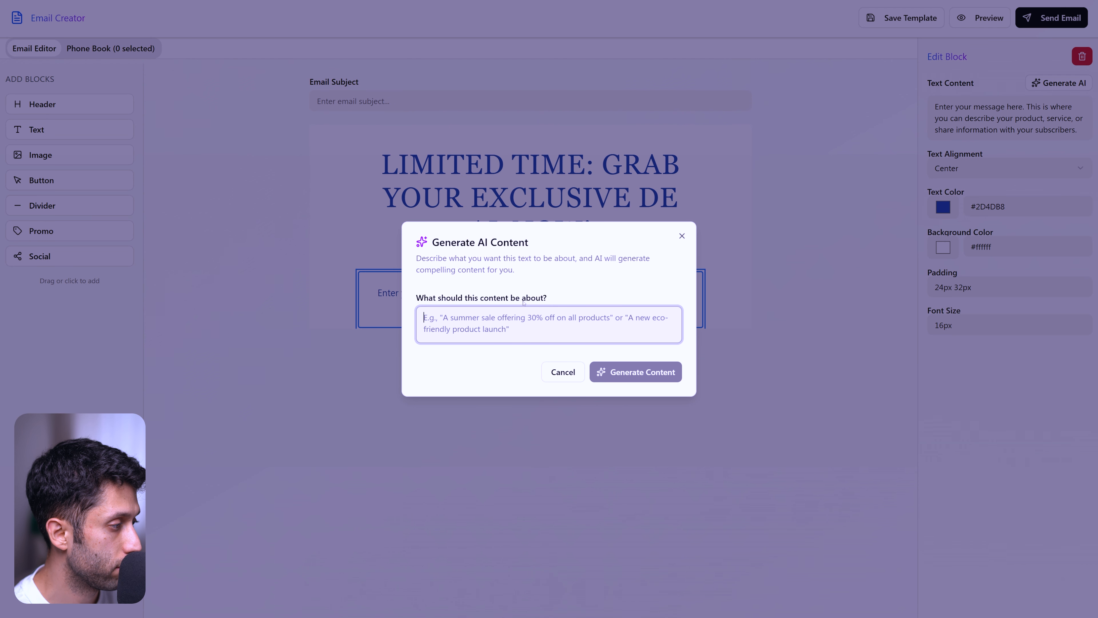
pyautogui.write('Make a convincing text to invite users use our service')
pyautogui.click(631, 372)
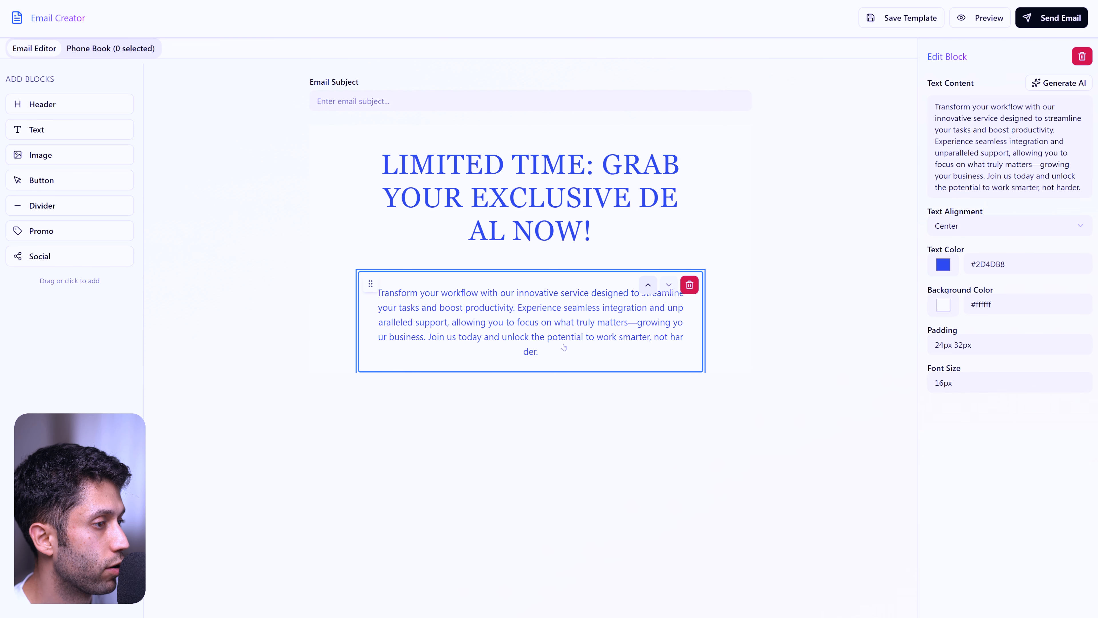
# - Set the text alignment of both the body text block and the header block to Left
pyautogui.click(1007, 226)
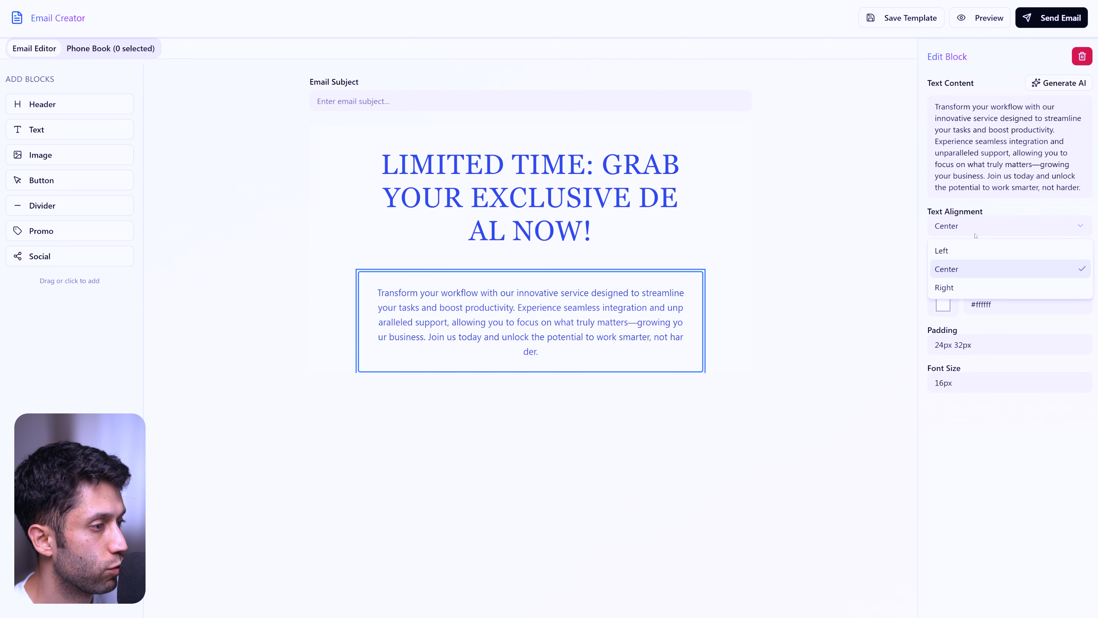
pyautogui.click(973, 247)
pyautogui.click(643, 220)
pyautogui.click(1013, 145)
pyautogui.click(951, 165)
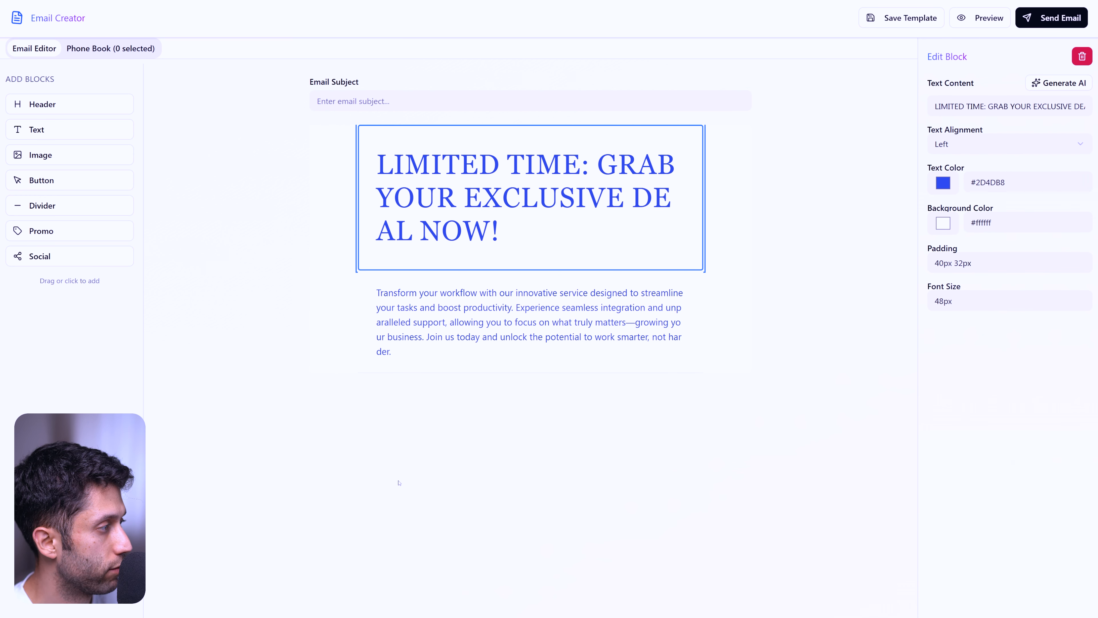
# - Add a Button block below the body text and set its background color to white (#ffffff)
pyautogui.moveTo(45, 179); pyautogui.dragTo(441, 361)
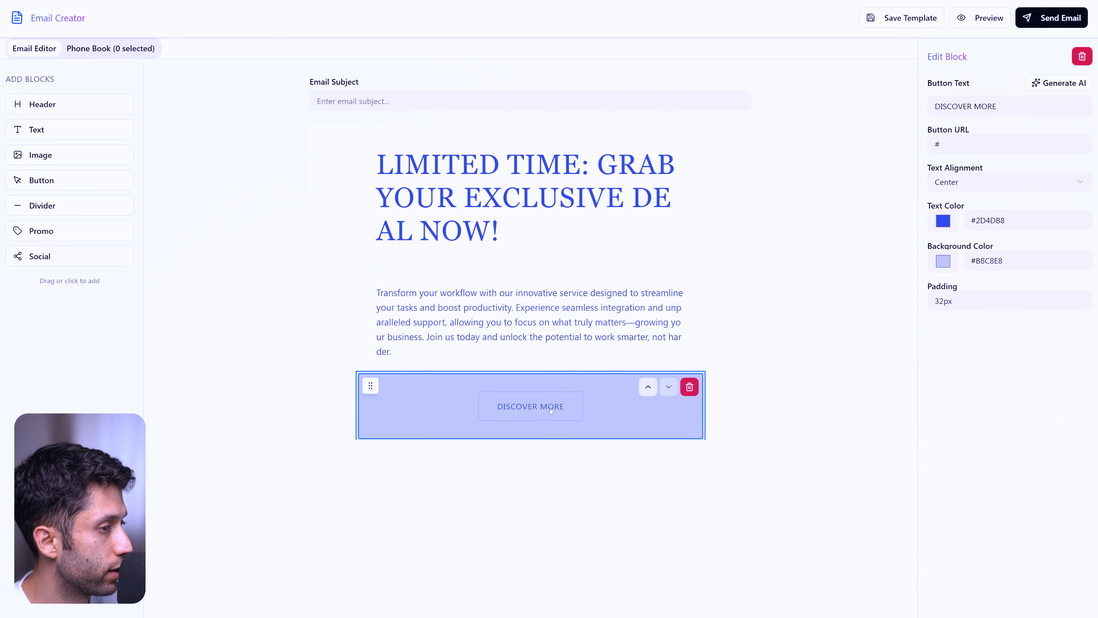
pyautogui.click(942, 261)
pyautogui.click(930, 275)
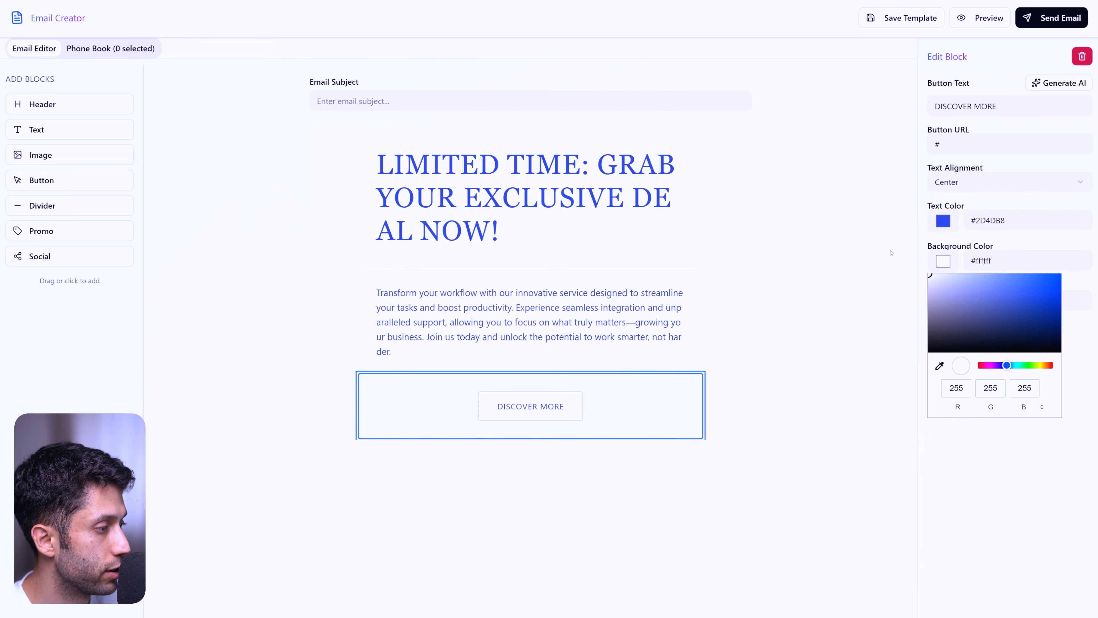
pyautogui.moveTo(906, 265); pyautogui.dragTo(874, 234)
# - Add a Promo block and a Social block below the button, and enter "Test" as the email subject
pyautogui.click(41, 230)
pyautogui.click(39, 256)
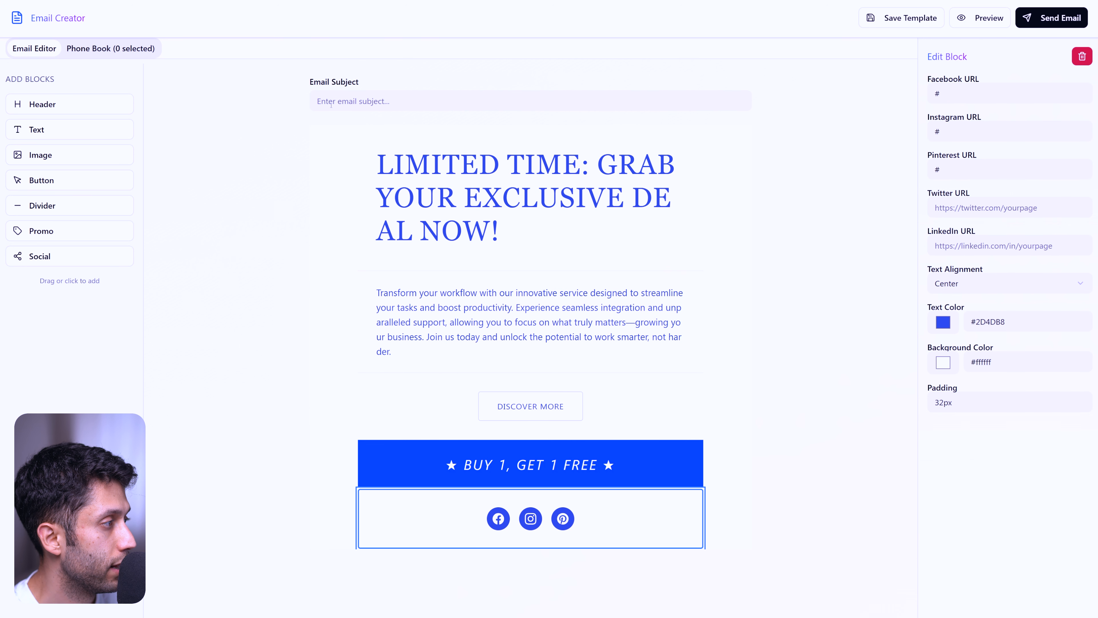
pyautogui.click(407, 101)
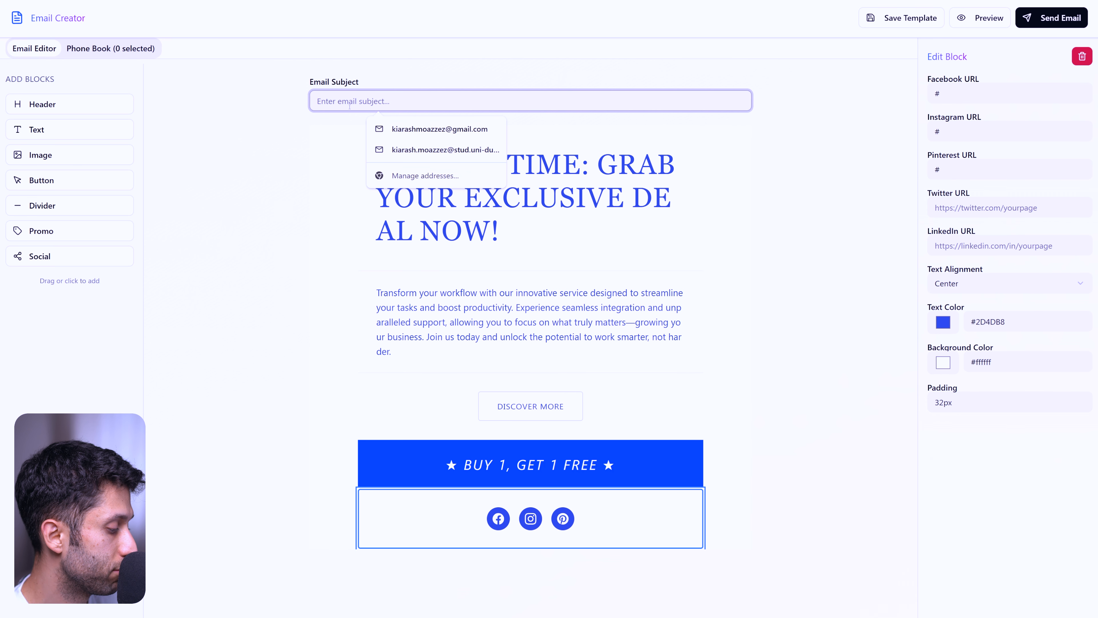
pyautogui.write('test')
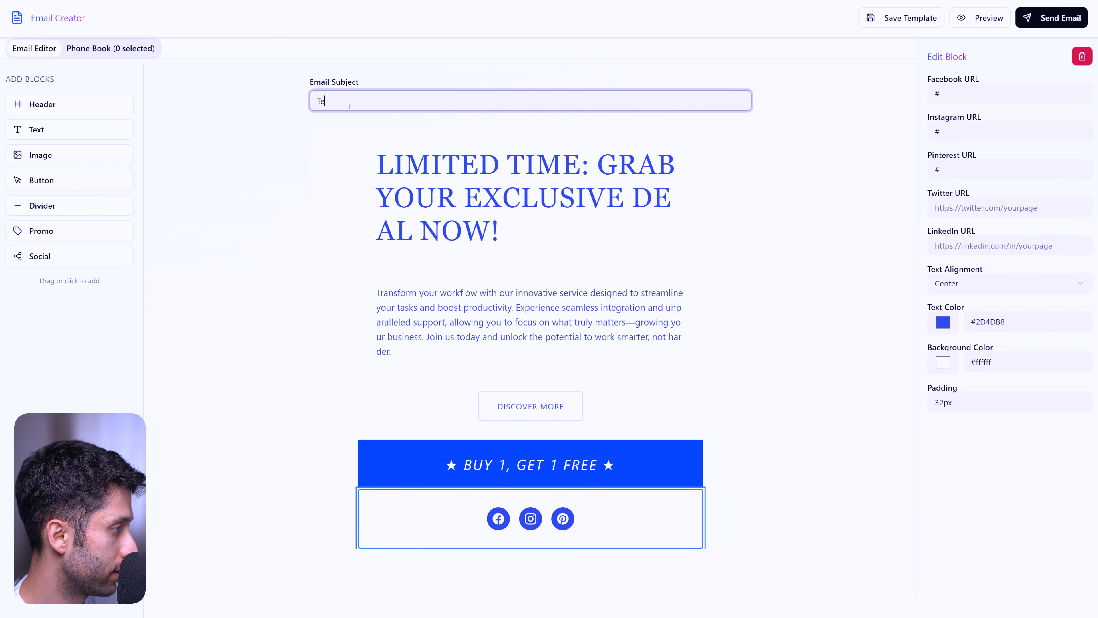
# - Add a new contact with name and e-mail address to the phone book and select it as the recipient
pyautogui.click(116, 49)
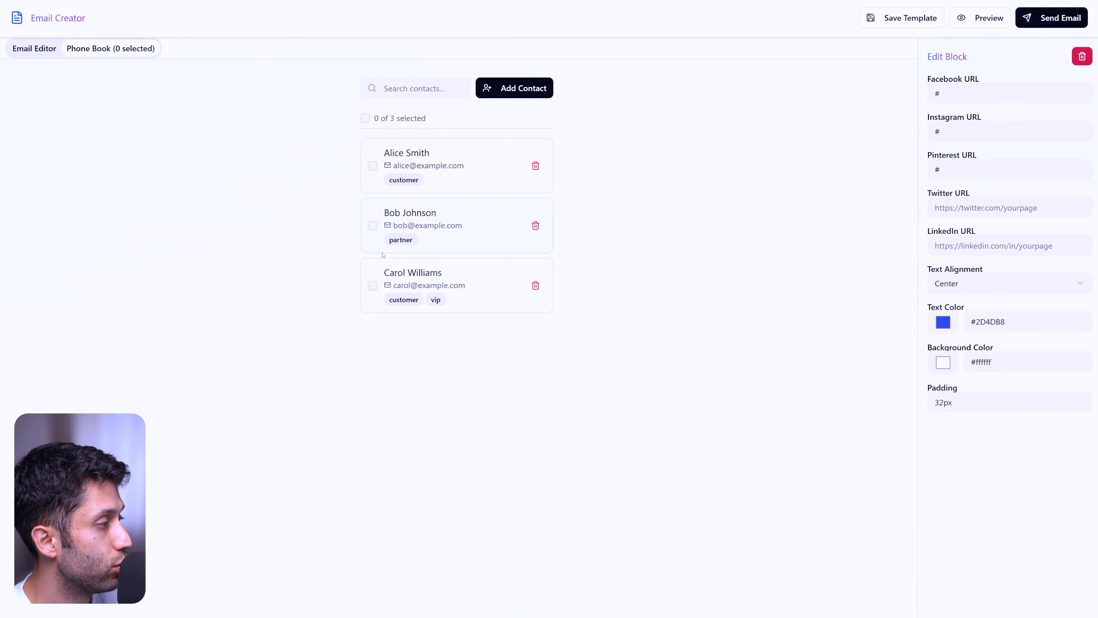
pyautogui.click(512, 95)
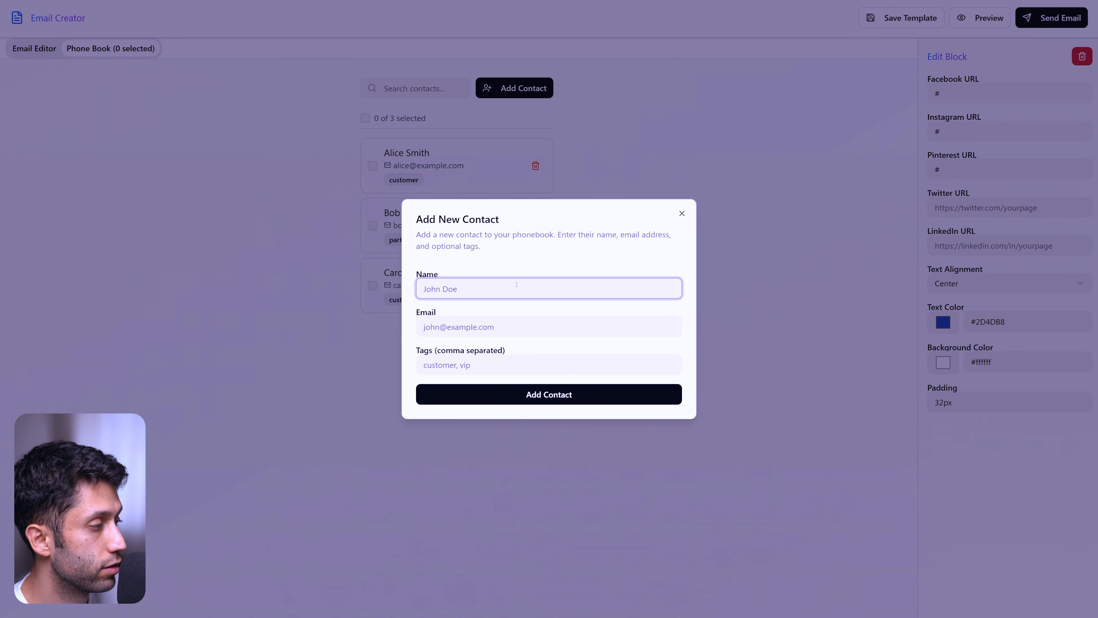
pyautogui.write('Kia')
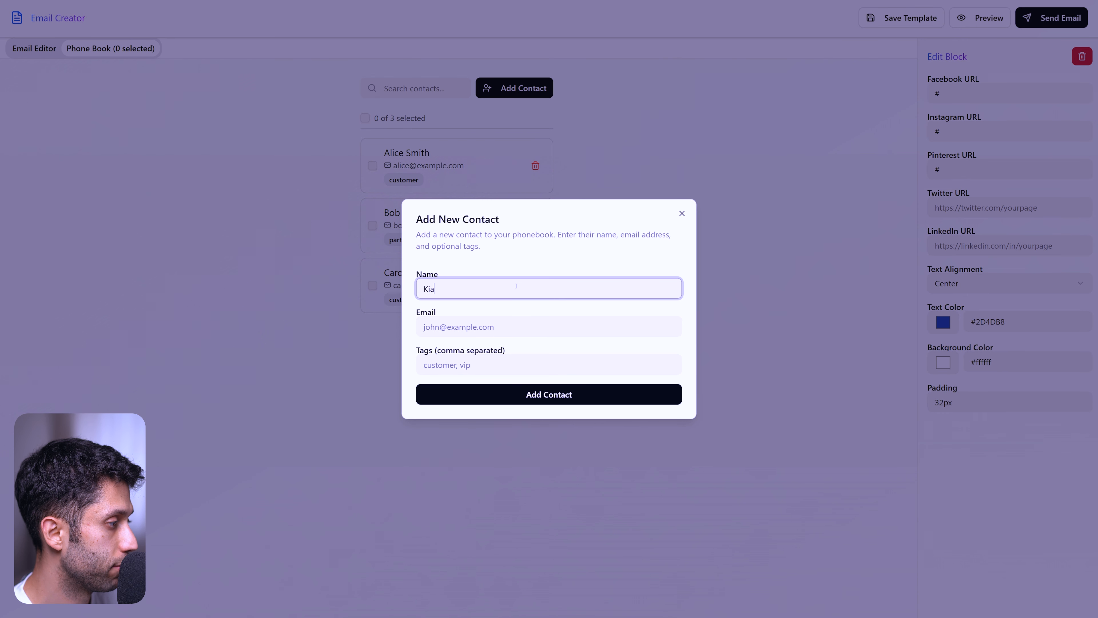
pyautogui.click(508, 325)
pyautogui.hotkey('ctrl', 'v')
pyautogui.click(539, 394)
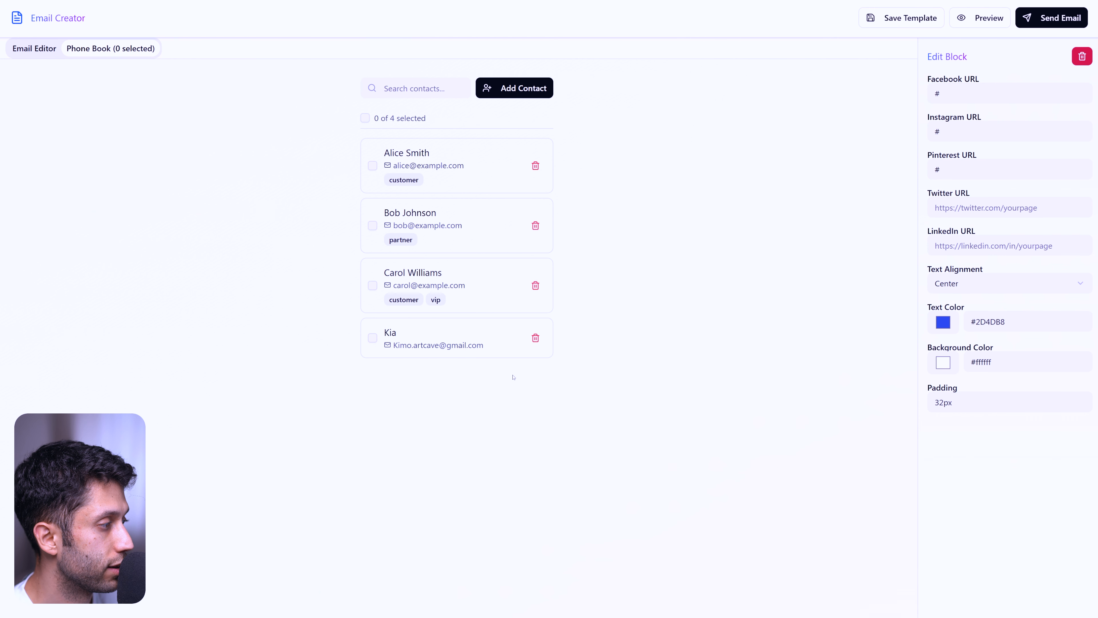
pyautogui.click(372, 338)
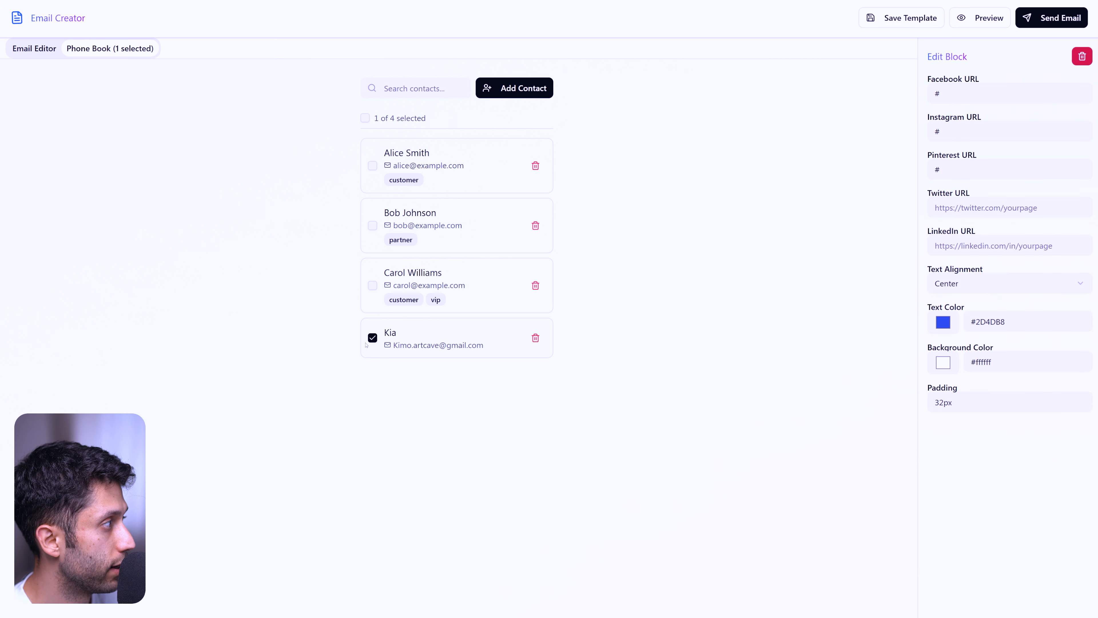
# - Return to the email editor, check the email in the preview and close it
pyautogui.click(35, 50)
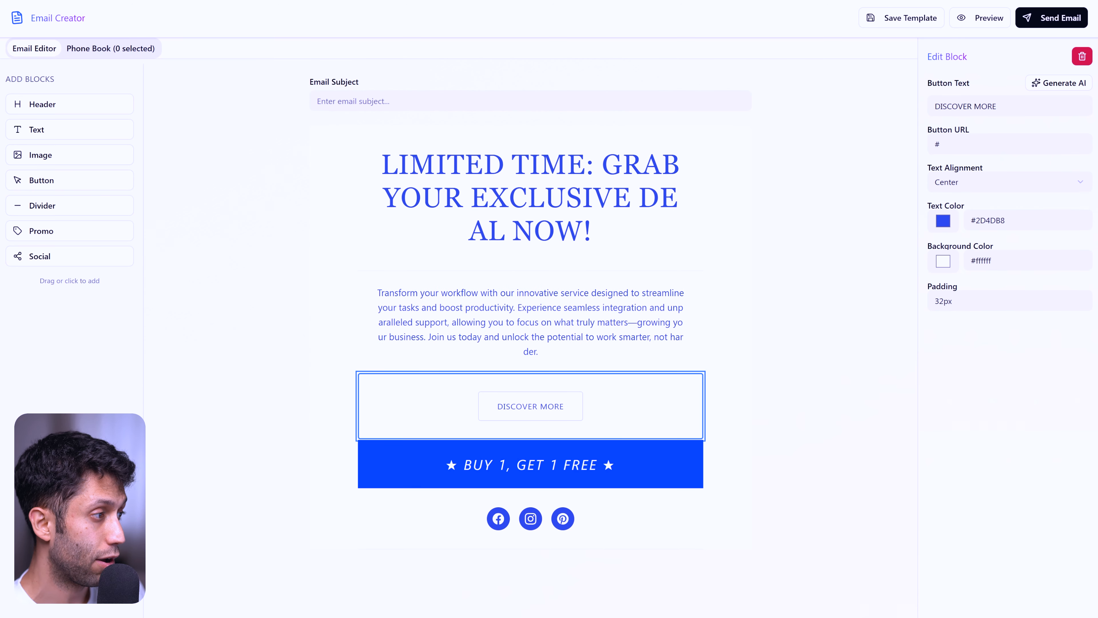
pyautogui.click(977, 13)
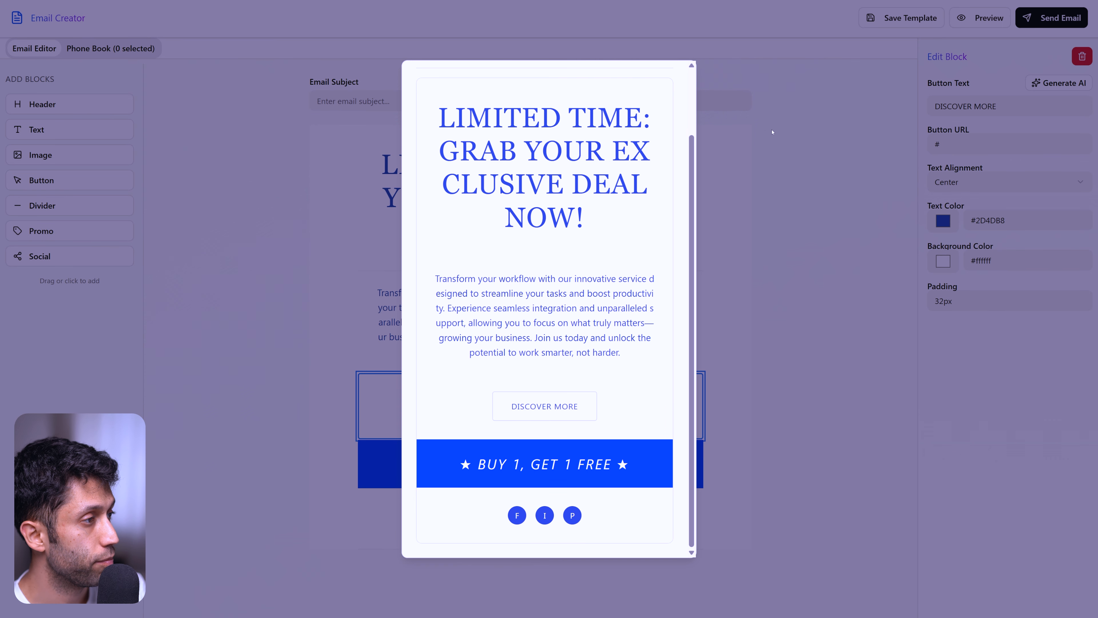
pyautogui.click(722, 340)
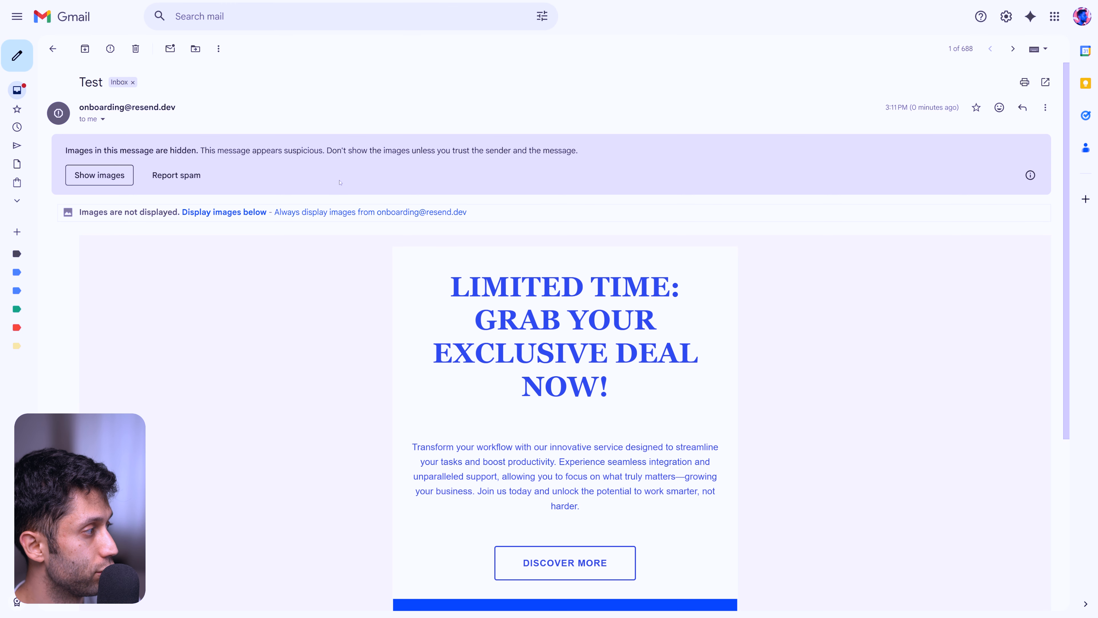
# - Examine the received Test email in Gmail, checking its headline, body text, button, promo banner and social icons
pyautogui.scroll(-3, 547, 208)
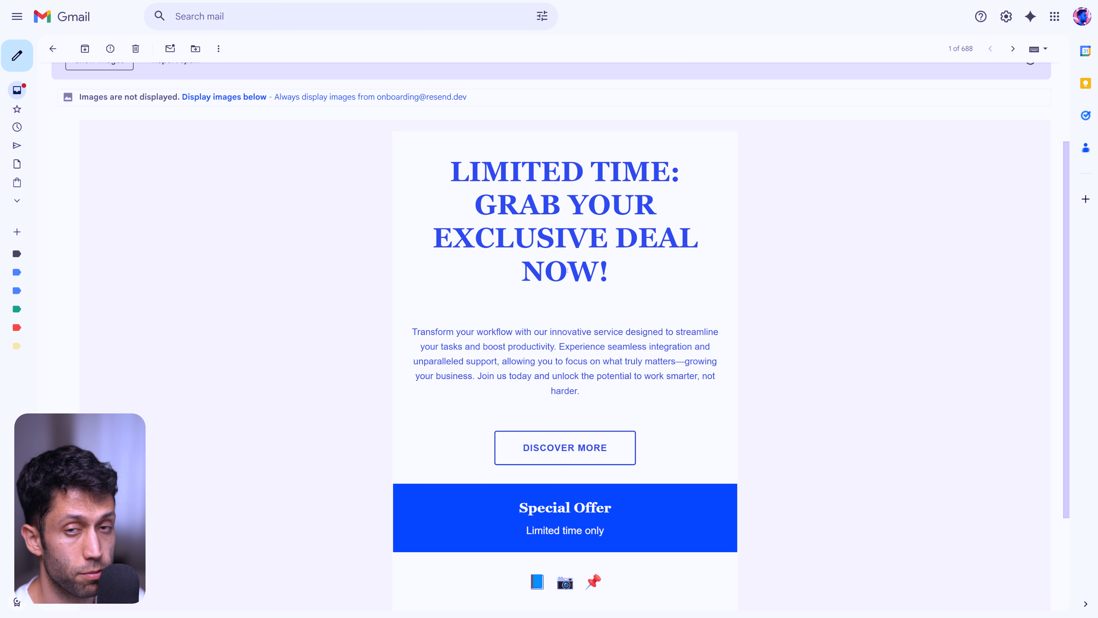
pyautogui.moveTo(558, 187); pyautogui.dragTo(647, 332)
pyautogui.scroll(-3, 549, 354)
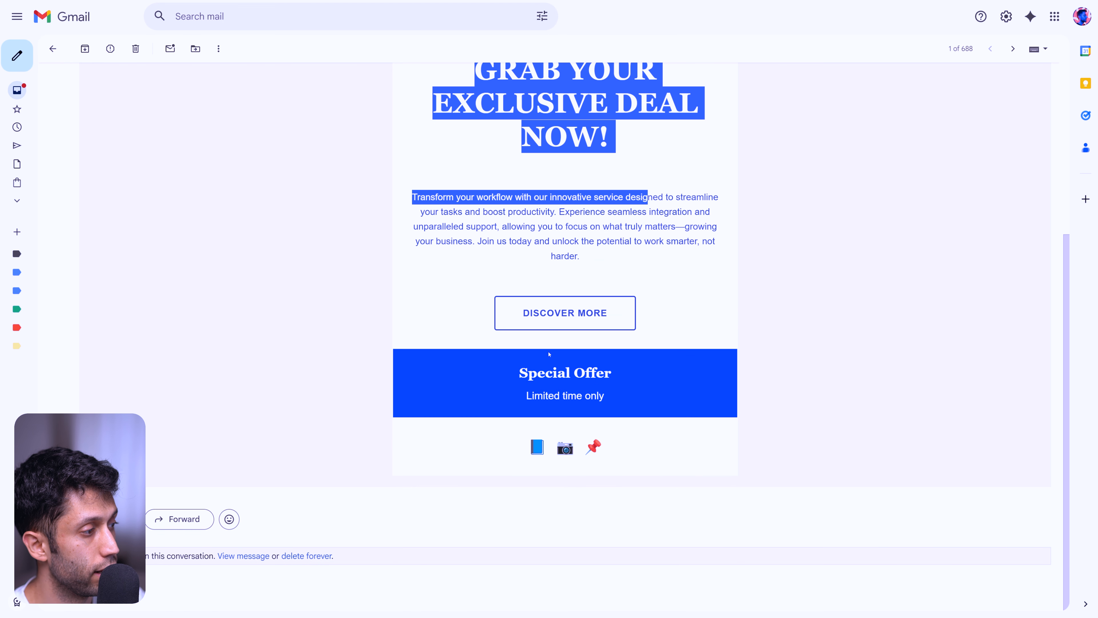
pyautogui.scroll(3, 578, 312)
pyautogui.click(551, 327)
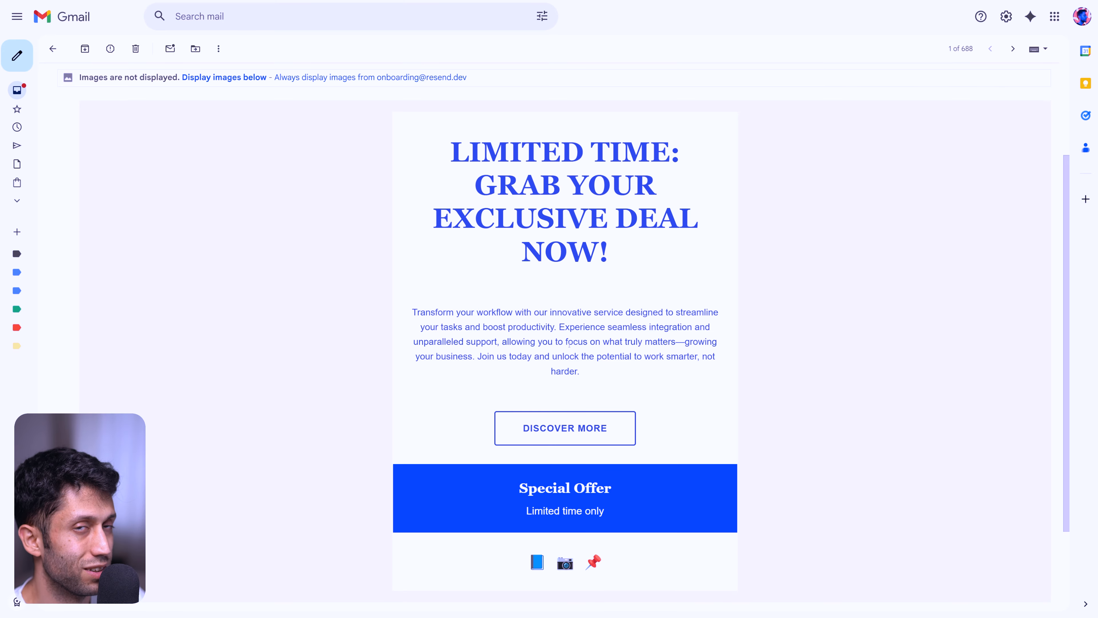
pyautogui.scroll(-3, 556, 360)
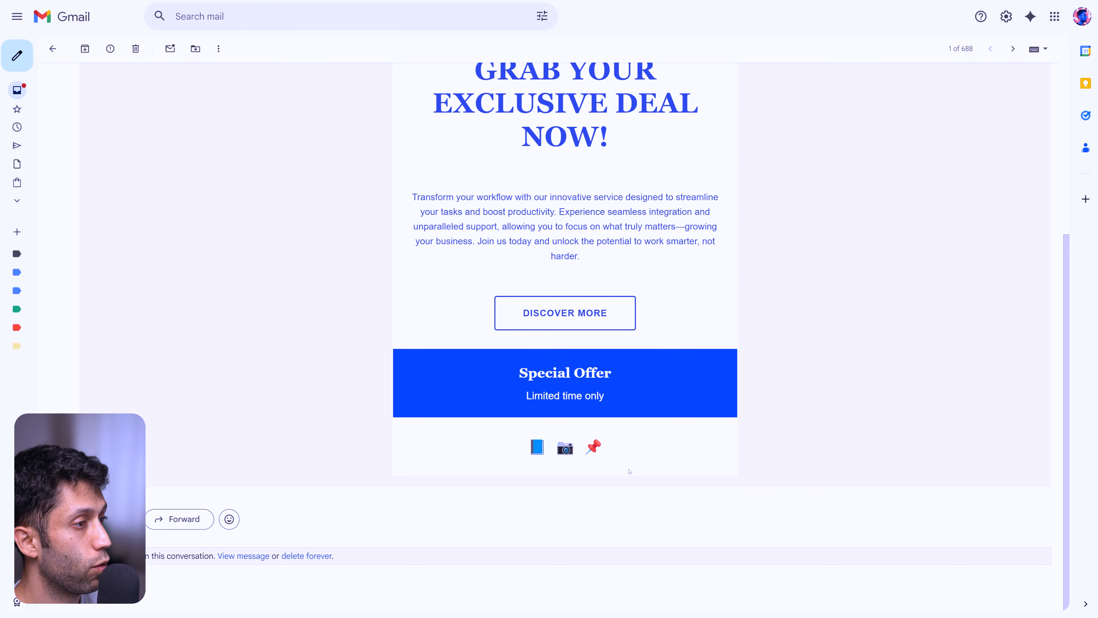
pyautogui.scroll(4, 579, 386)
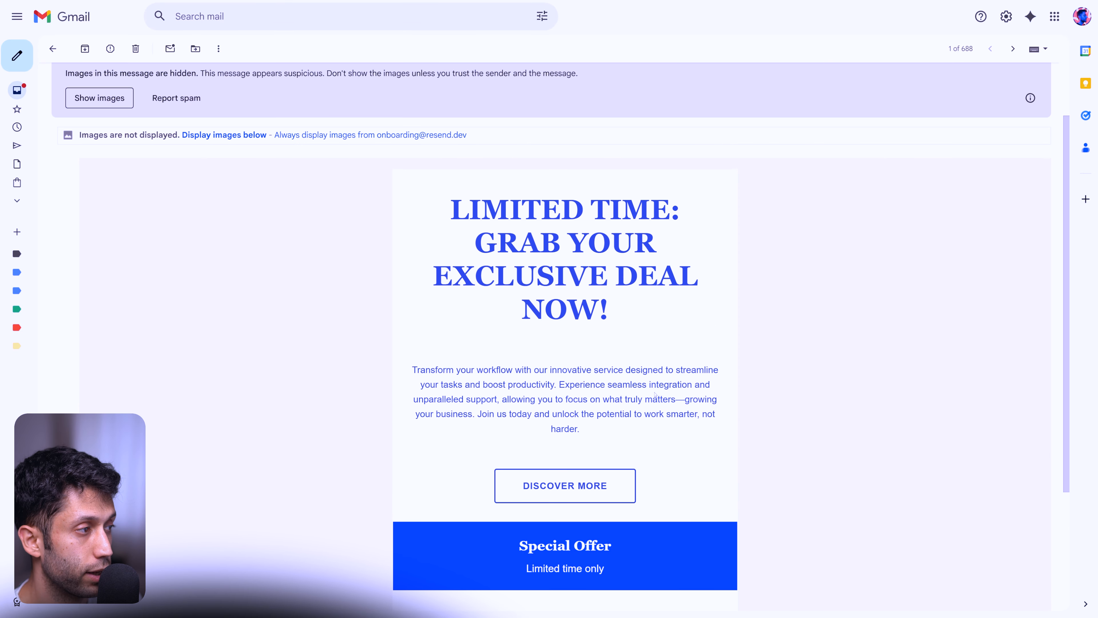